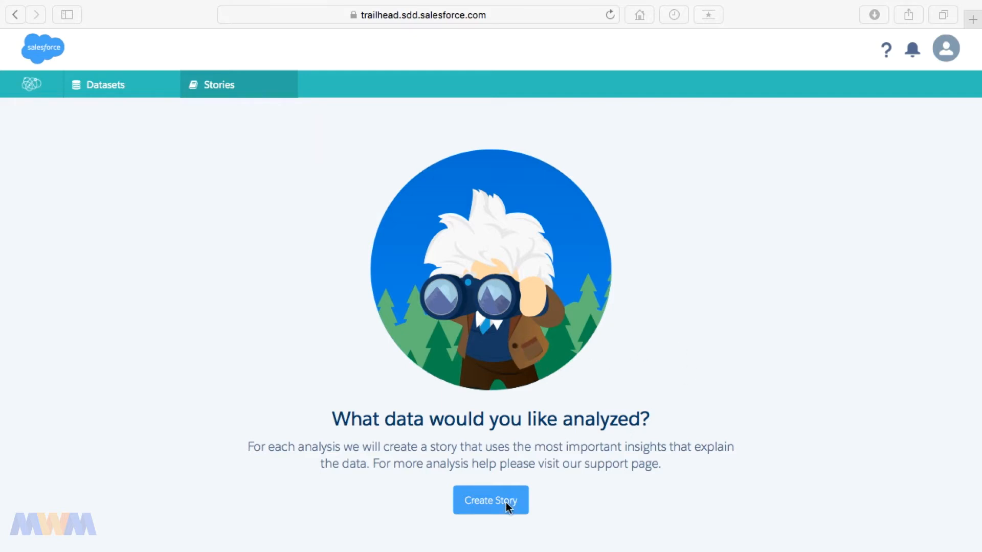
Open the APdist dataset and start setting up a new story from it
{"action": "left_click", "coordinate": [103, 88]}
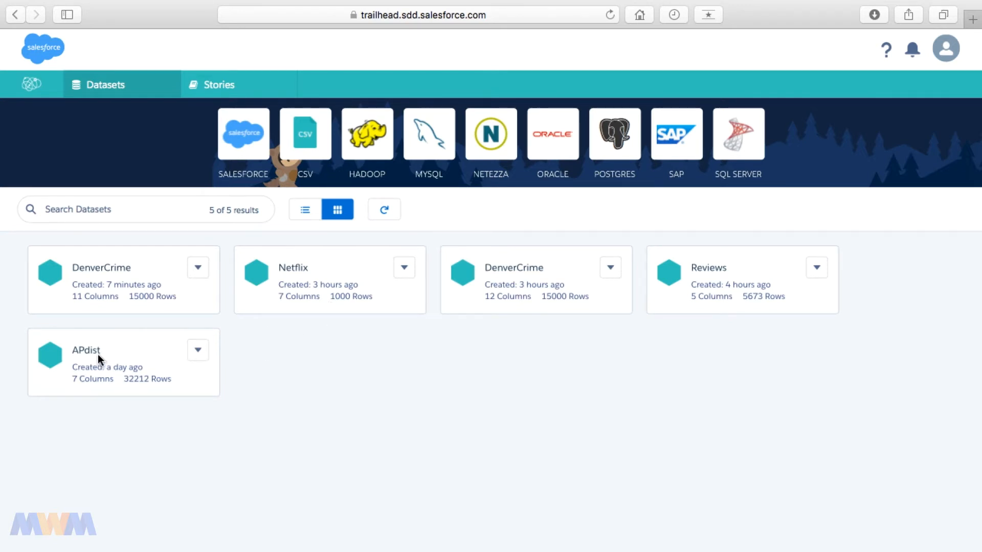
{"action": "left_click", "coordinate": [198, 351]}
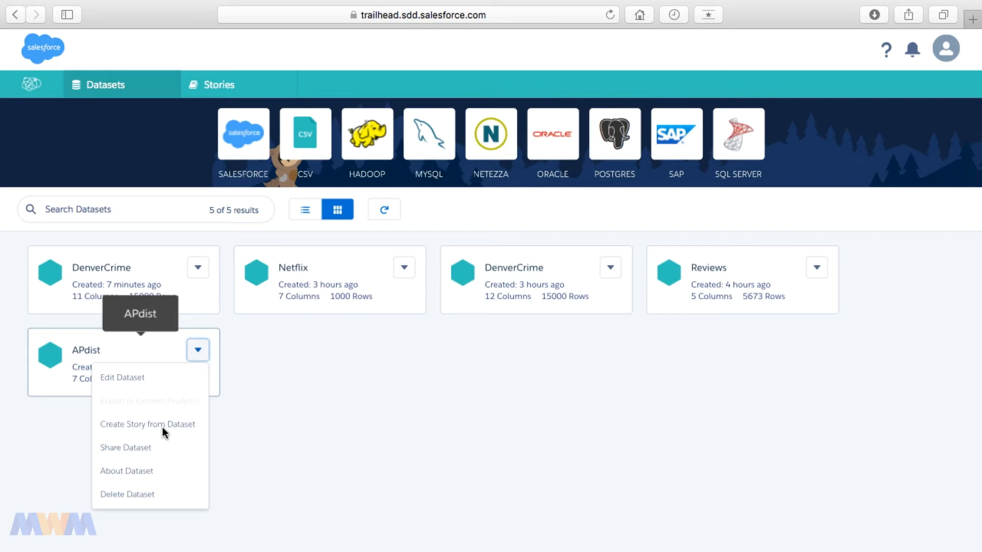
{"action": "left_click", "coordinate": [84, 349]}
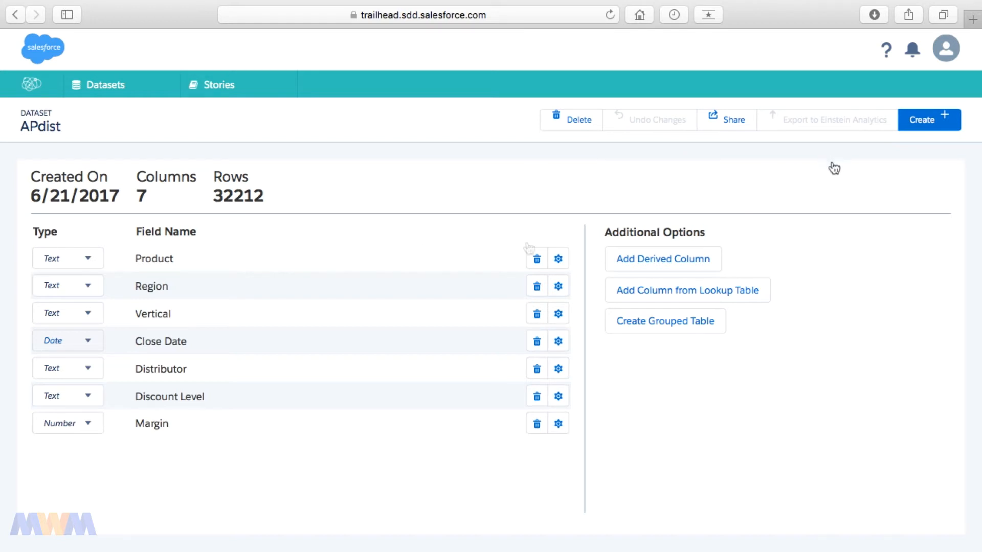
{"action": "left_click", "coordinate": [940, 124]}
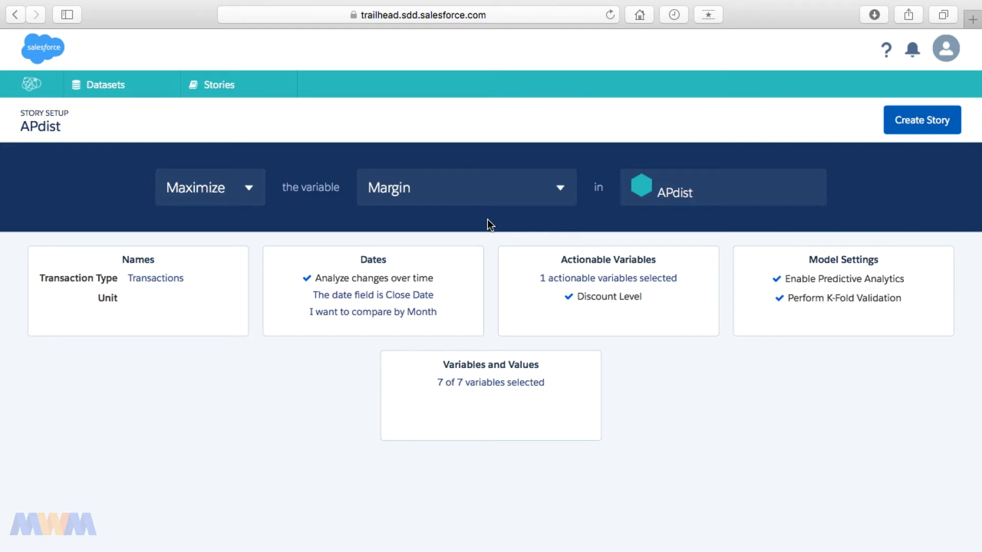
Try Minimize as the story's goal for the Margin variable, and set the goal back to Maximize
{"action": "left_click", "coordinate": [249, 189]}
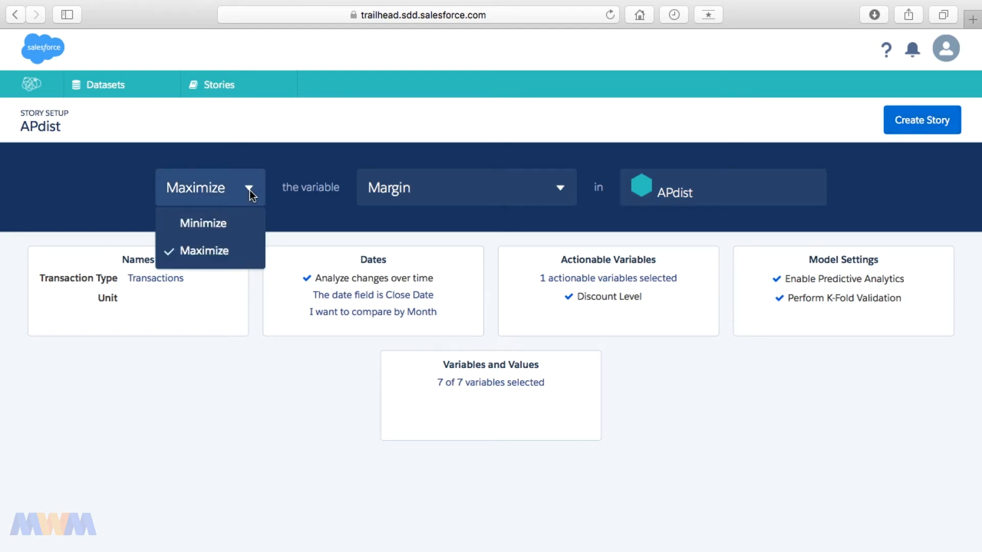
{"action": "left_click", "coordinate": [226, 226]}
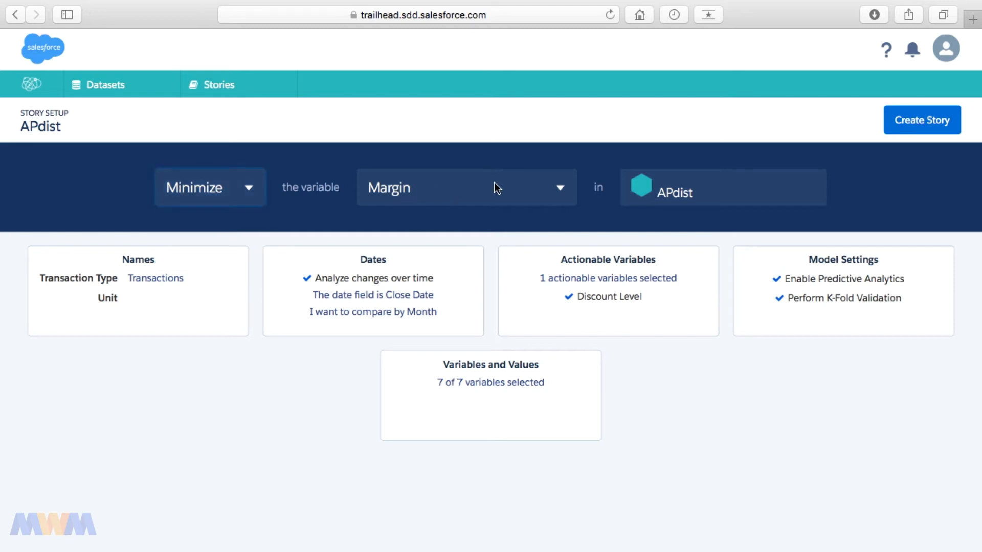
{"action": "left_click", "coordinate": [562, 196]}
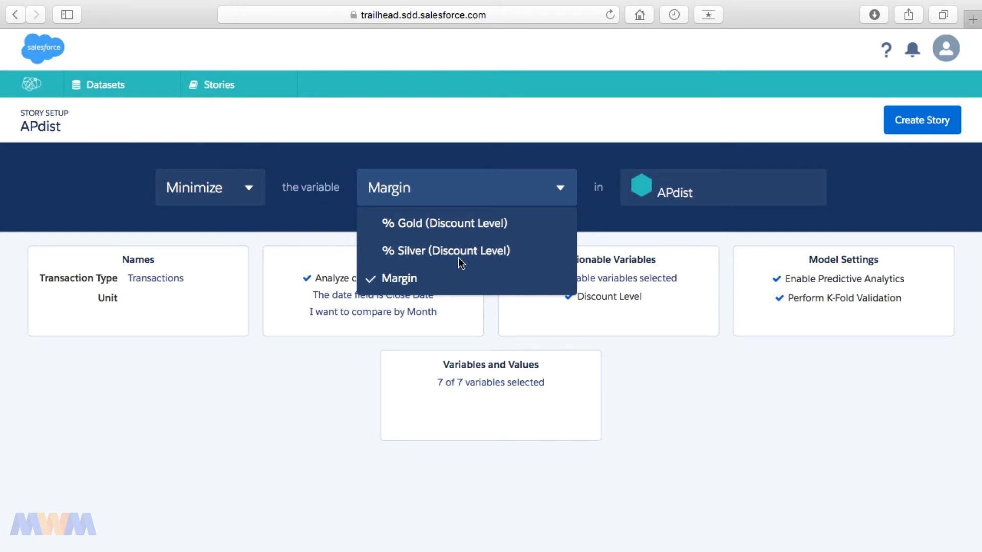
{"action": "left_click", "coordinate": [405, 281]}
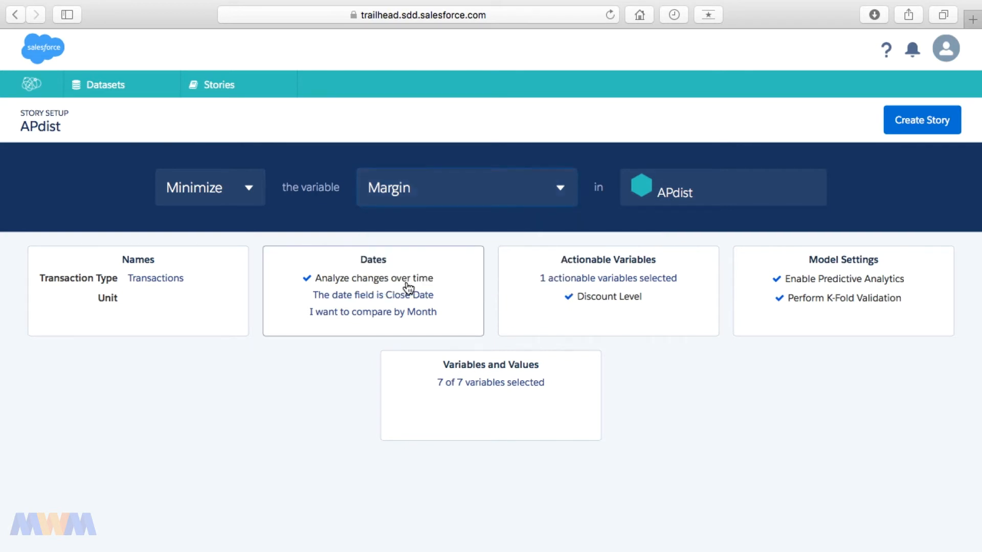
{"action": "left_click", "coordinate": [242, 194]}
{"action": "left_click", "coordinate": [222, 252]}
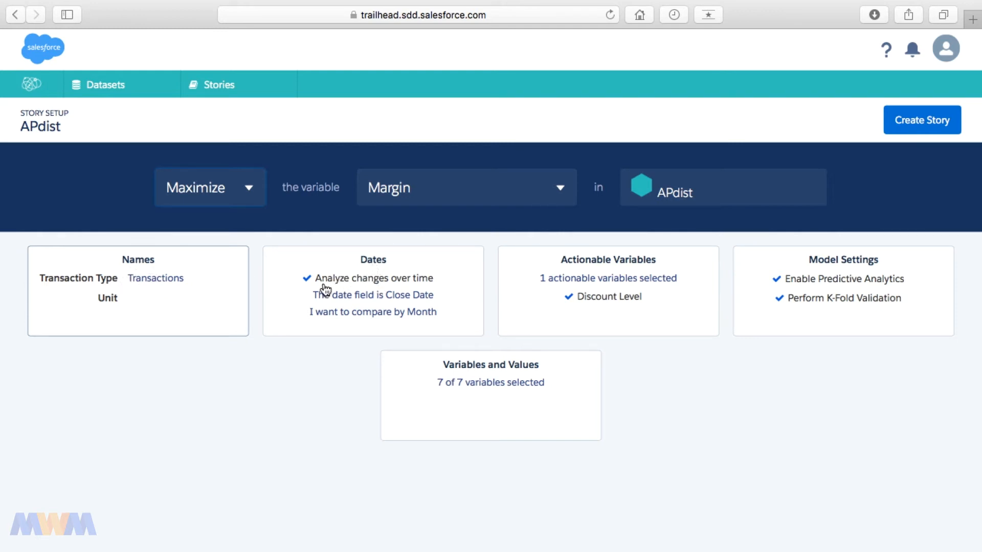
Review the story's date field and comparison period options, and check which actionable variables are selected
{"action": "left_click", "coordinate": [387, 317]}
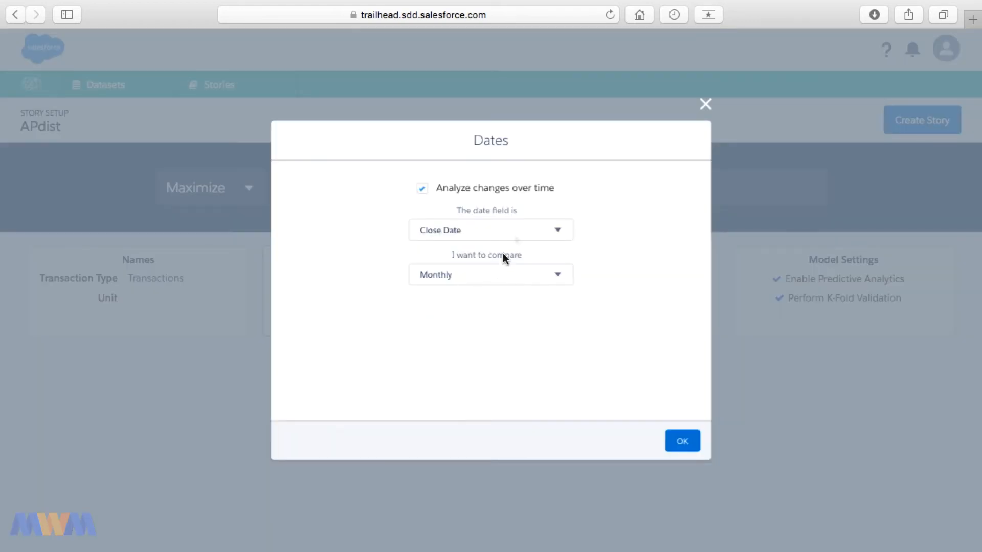
{"action": "left_click", "coordinate": [514, 234]}
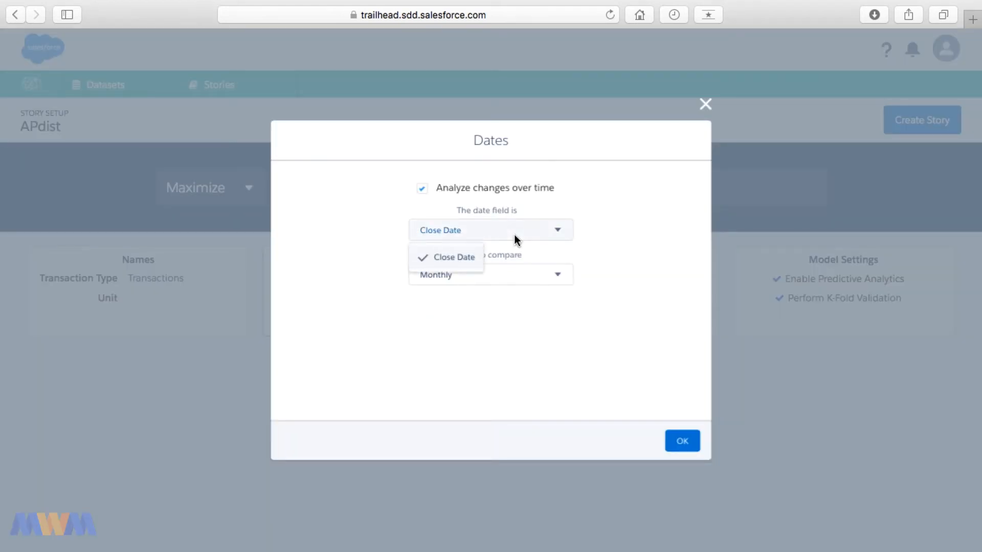
{"action": "left_click", "coordinate": [653, 238]}
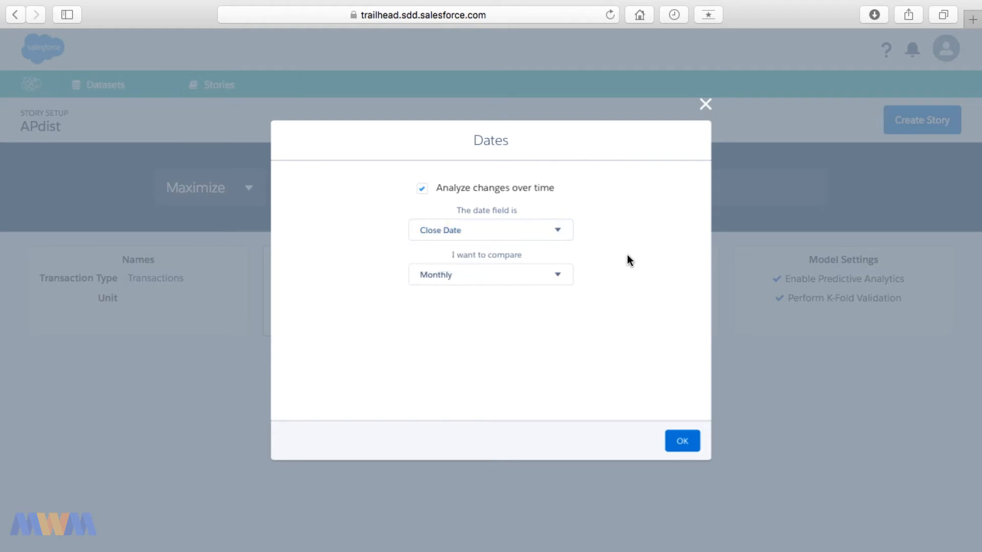
{"action": "left_click", "coordinate": [556, 276]}
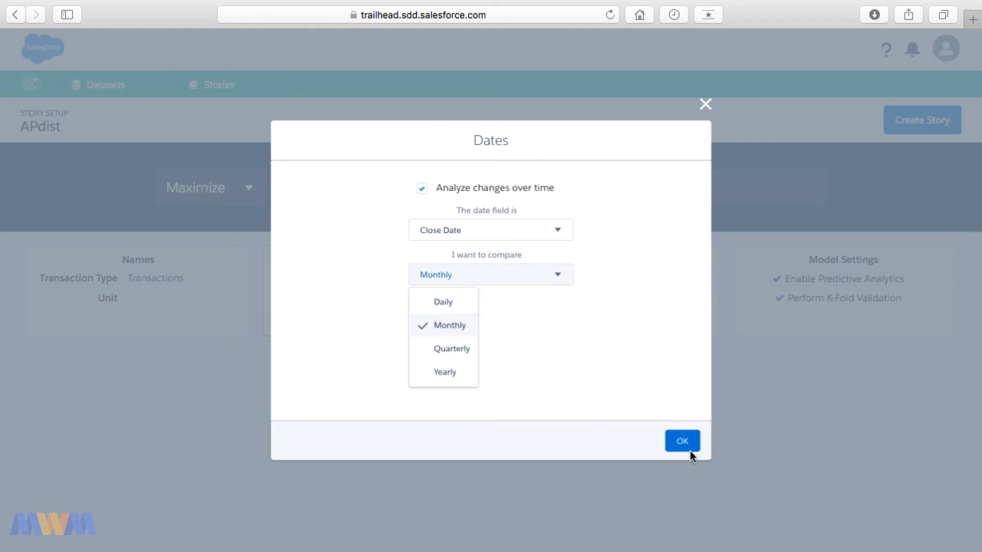
{"action": "left_click", "coordinate": [682, 440]}
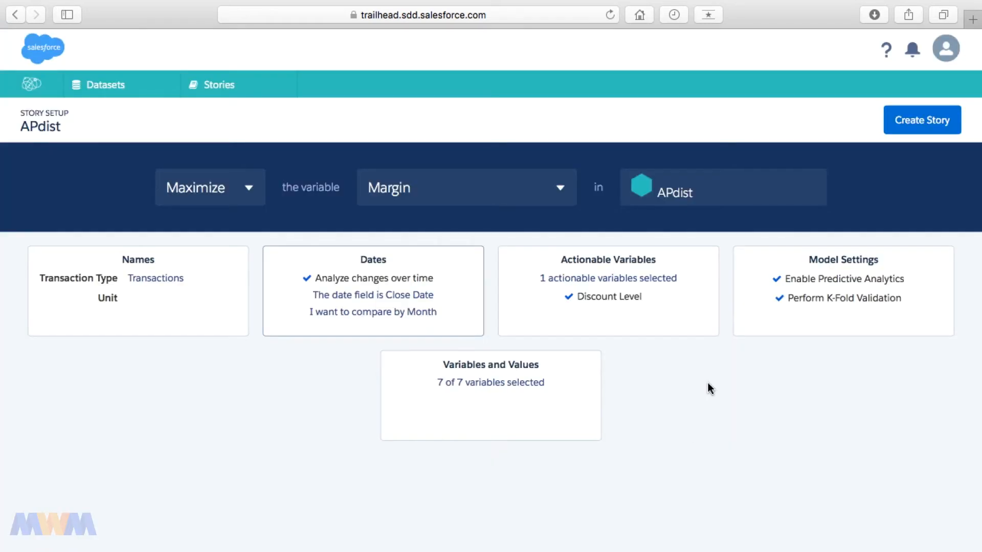
{"action": "left_click", "coordinate": [664, 281]}
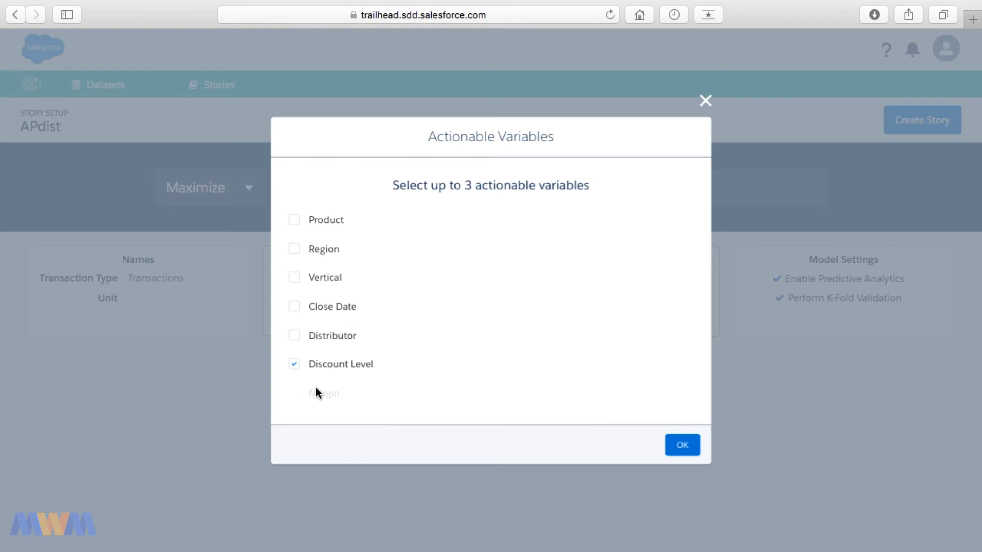
{"action": "left_click", "coordinate": [677, 450]}
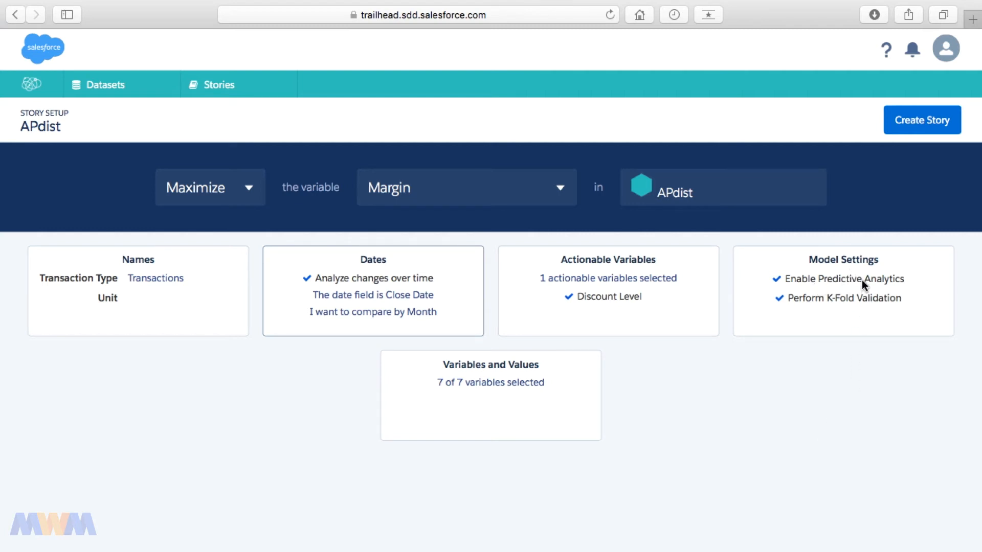
Try toggling Perform K-Fold Validation and Enable Predictive Analytics in the model settings, leaving both enabled
{"action": "left_click", "coordinate": [811, 297]}
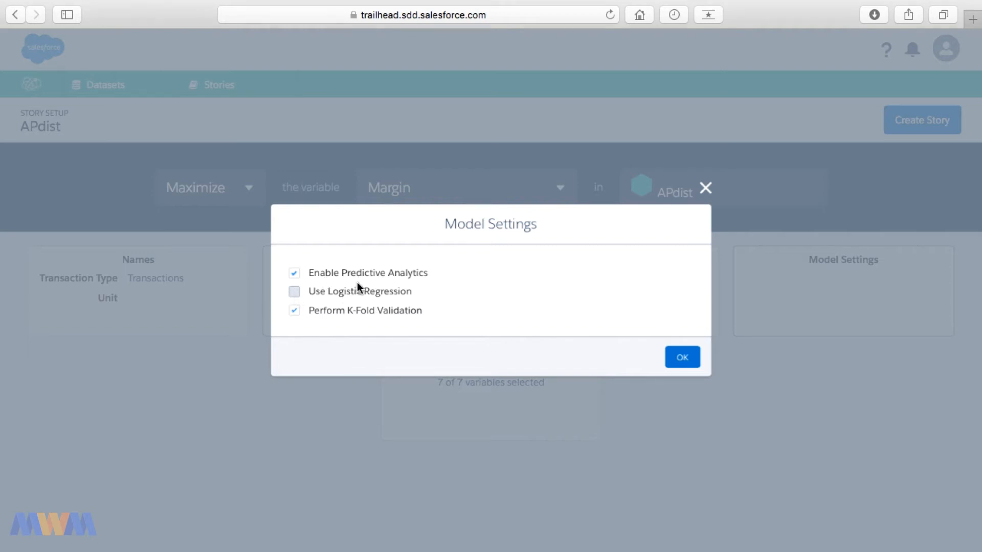
{"action": "left_click", "coordinate": [294, 311]}
{"action": "left_click", "coordinate": [295, 275]}
{"action": "left_click", "coordinate": [295, 309]}
{"action": "left_click", "coordinate": [685, 355]}
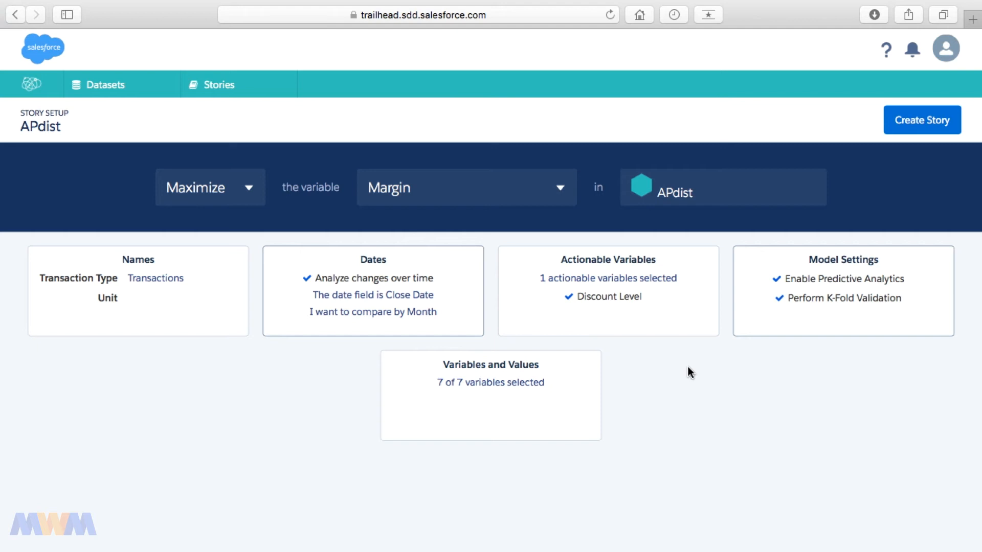
Check the fields included under Variables and Values, and create the story
{"action": "left_click", "coordinate": [523, 384]}
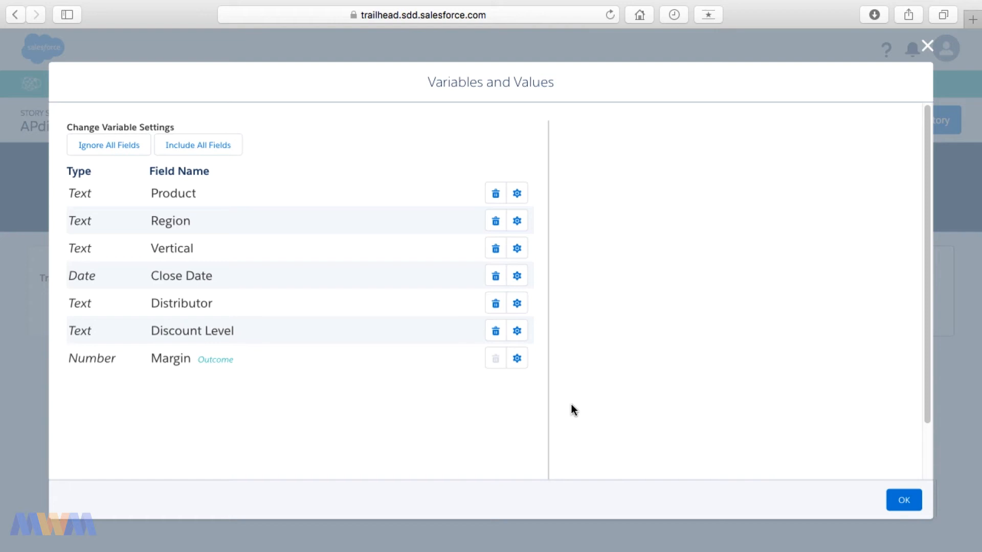
{"action": "left_click", "coordinate": [902, 503]}
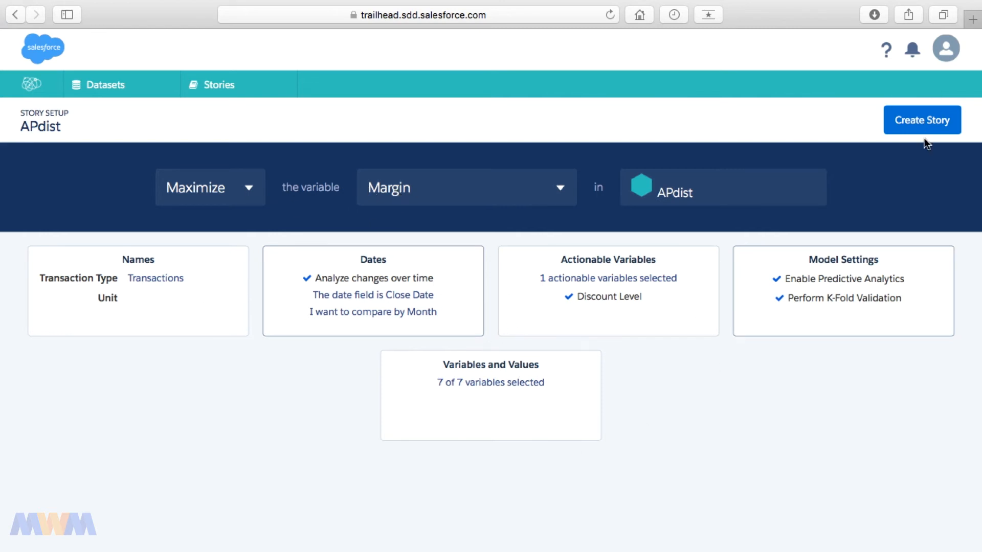
{"action": "left_click", "coordinate": [928, 122]}
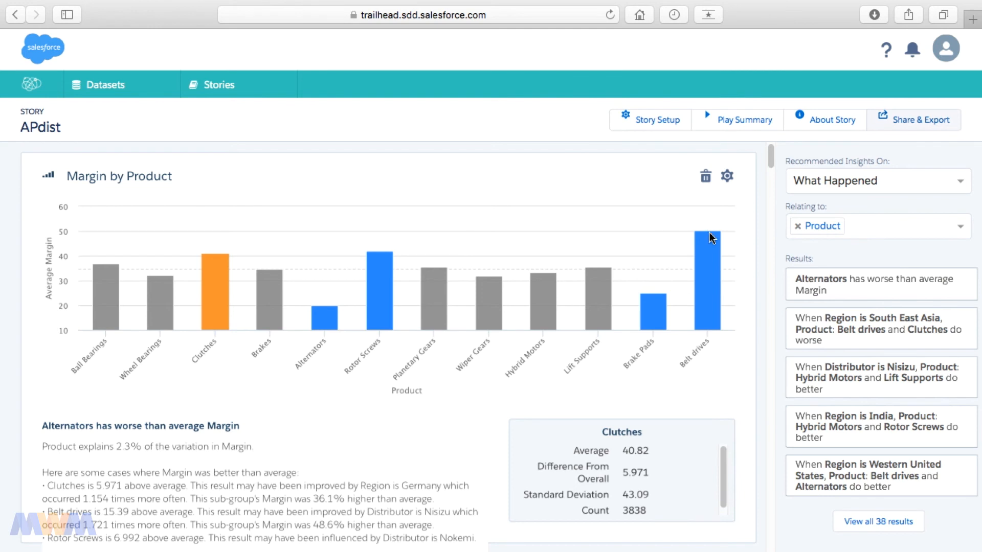
Inspect the margin statistics for Belt drives and Alternators in the Margin by Product chart
{"action": "left_click", "coordinate": [714, 271]}
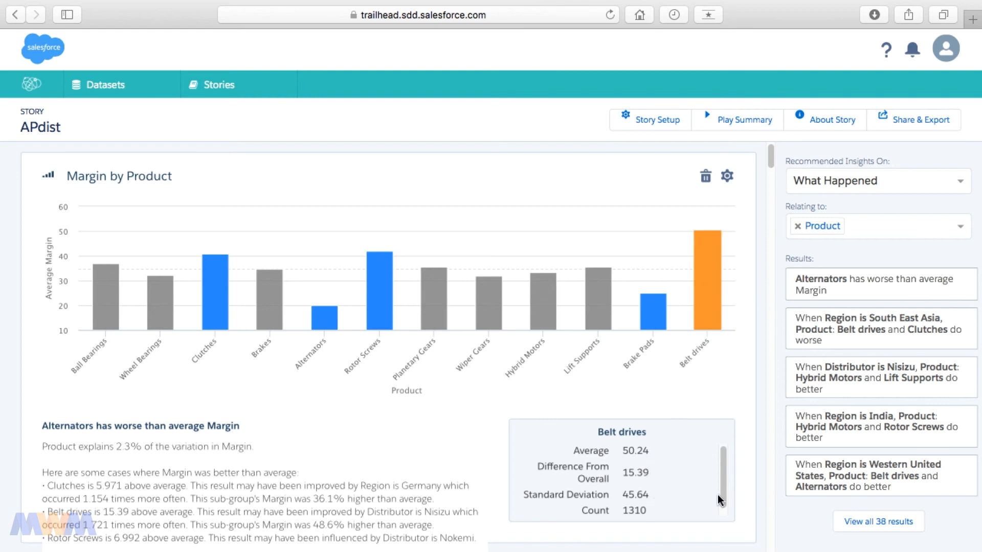
{"action": "left_click_drag", "start_coordinate": [721, 495], "coordinate": [711, 471]}
{"action": "left_click", "coordinate": [325, 318]}
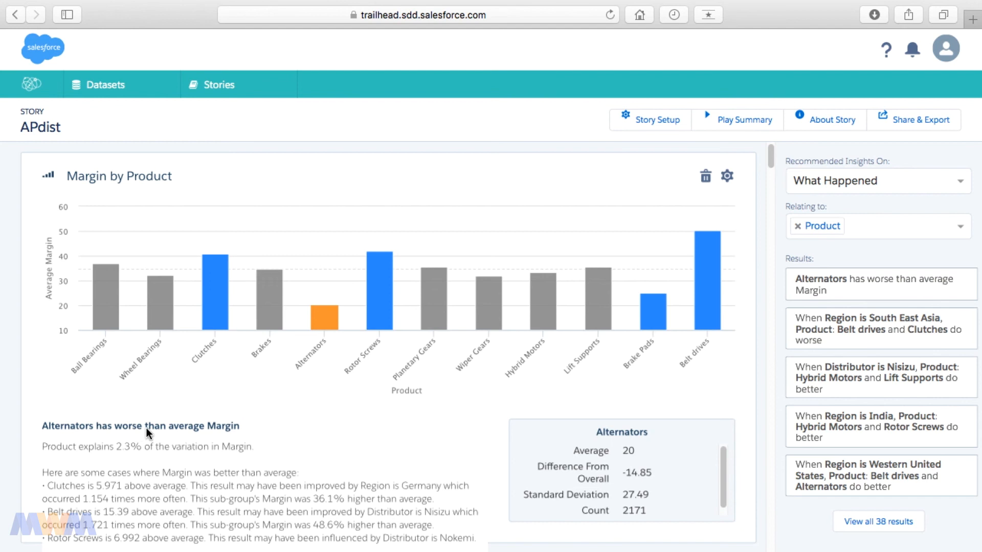
Examine the Margin by Product explanation and the product breakdowns for distributors Nisizu and Nokemi and for the Germany region
{"action": "scroll", "coordinate": [161, 448], "scroll_direction": "down", "scroll_amount": 2}
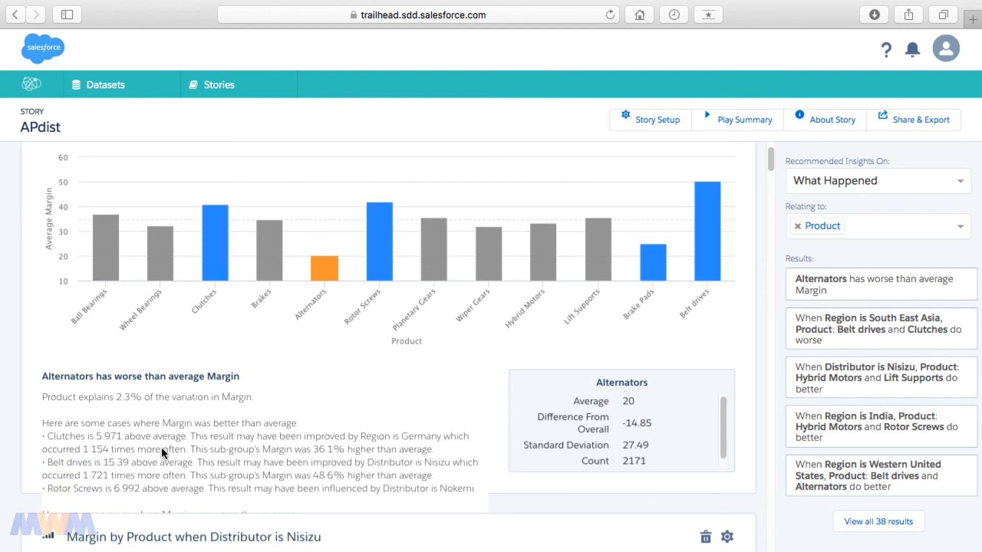
{"action": "scroll", "coordinate": [161, 447], "scroll_direction": "down", "scroll_amount": 1}
{"action": "scroll", "coordinate": [206, 421], "scroll_direction": "down", "scroll_amount": 5}
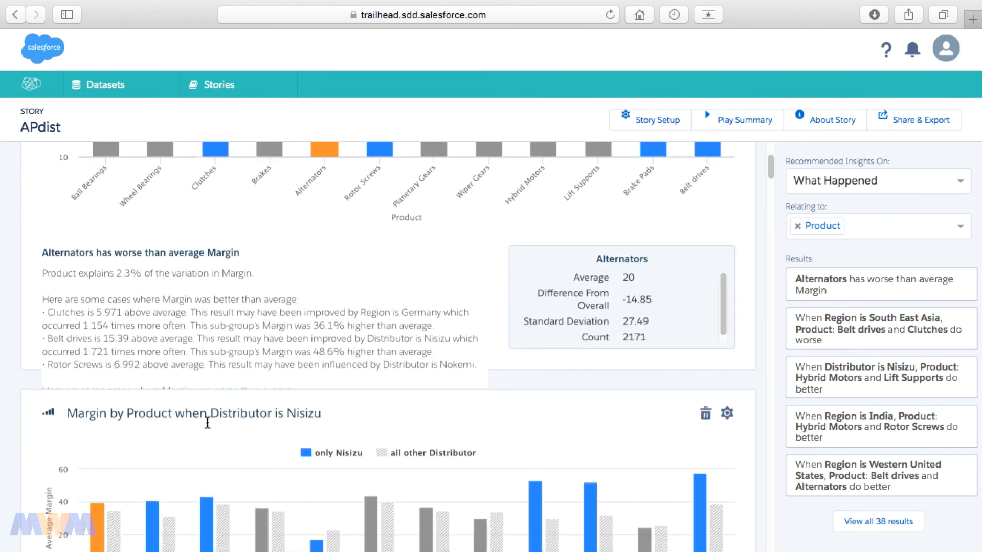
{"action": "scroll", "coordinate": [207, 424], "scroll_direction": "down", "scroll_amount": 4}
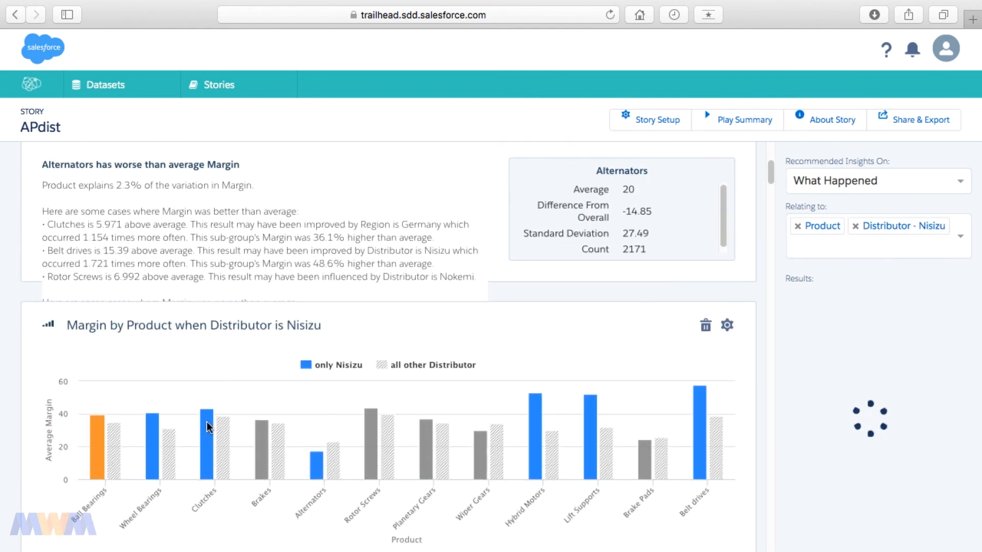
{"action": "scroll", "coordinate": [207, 427], "scroll_direction": "down", "scroll_amount": 1}
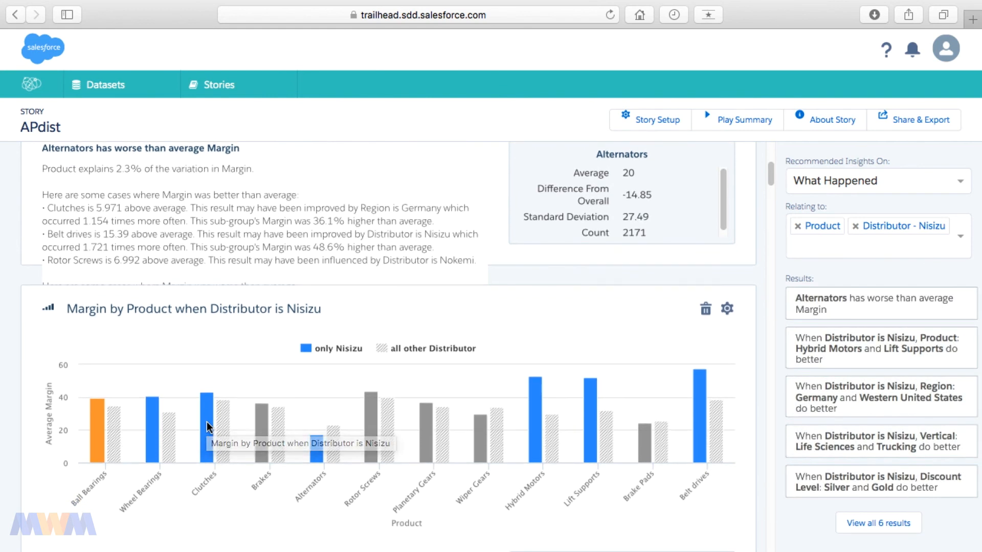
{"action": "scroll", "coordinate": [207, 427], "scroll_direction": "down", "scroll_amount": 6}
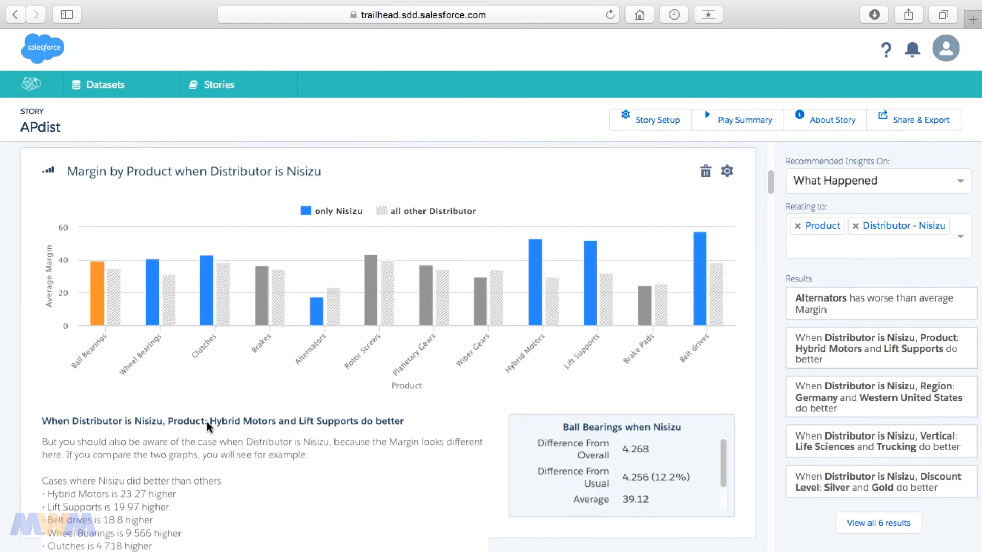
{"action": "scroll", "coordinate": [207, 427], "scroll_direction": "down", "scroll_amount": 2}
{"action": "scroll", "coordinate": [207, 427], "scroll_direction": "down", "scroll_amount": 8}
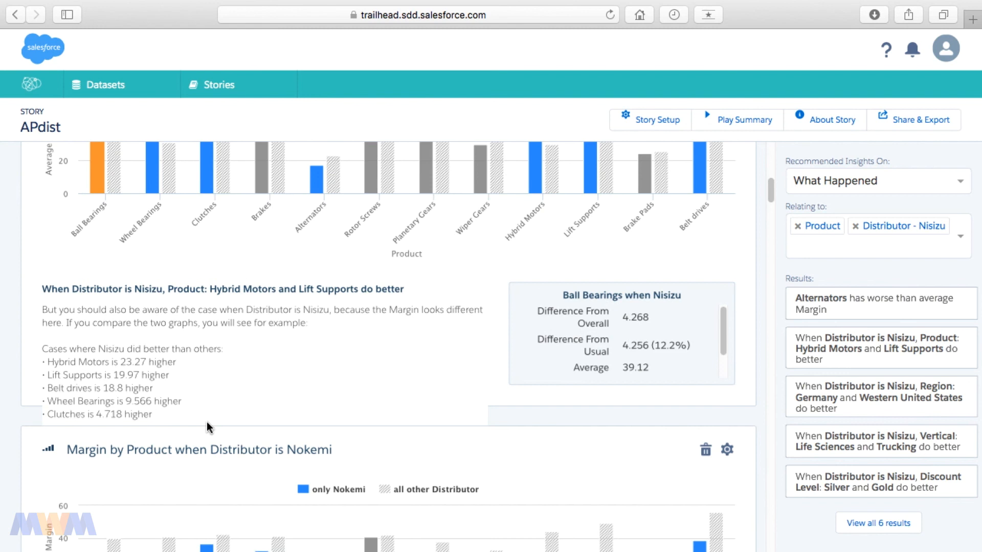
{"action": "scroll", "coordinate": [207, 427], "scroll_direction": "down", "scroll_amount": 7}
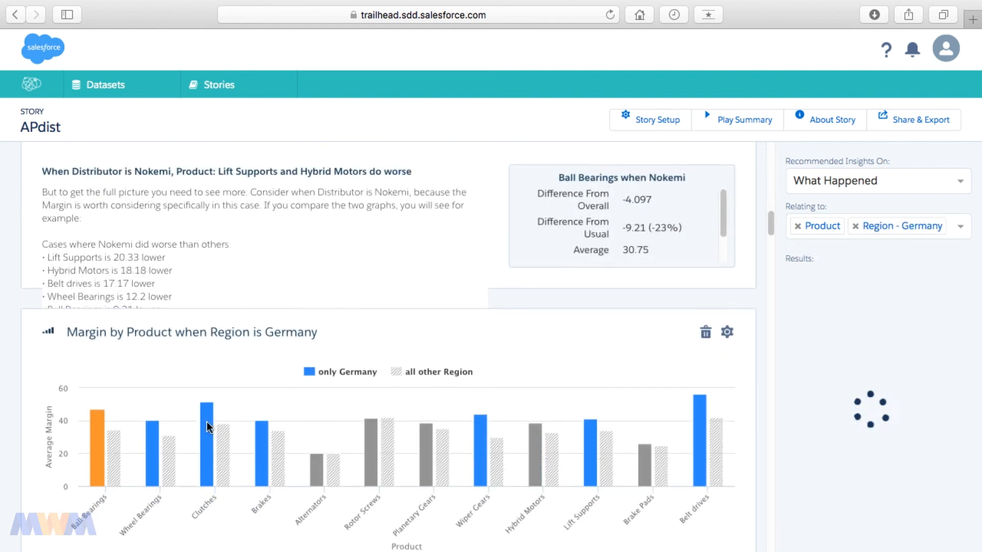
{"action": "scroll", "coordinate": [207, 427], "scroll_direction": "down", "scroll_amount": 3}
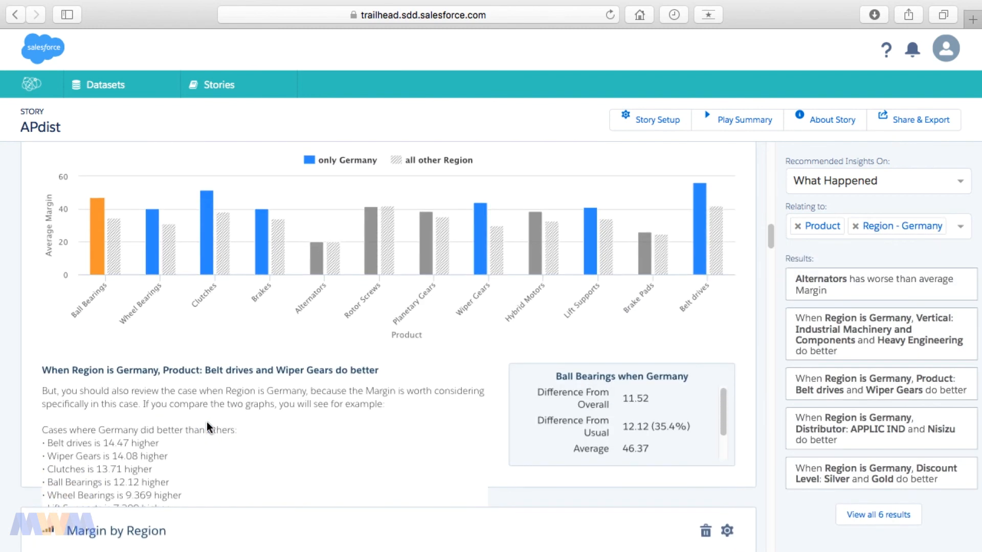
Examine the Margin by Region insights, including the breakdowns for distributors BDINC, Nisizu and Nokemi
{"action": "scroll", "coordinate": [207, 427], "scroll_direction": "down", "scroll_amount": 5}
{"action": "scroll", "coordinate": [207, 427], "scroll_direction": "down", "scroll_amount": 6}
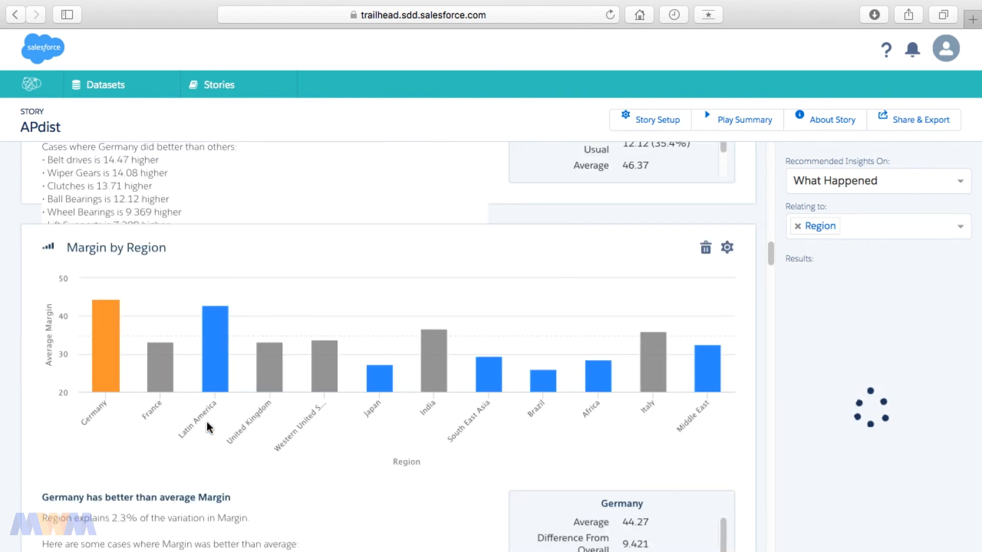
{"action": "scroll", "coordinate": [207, 427], "scroll_direction": "down", "scroll_amount": 5}
{"action": "scroll", "coordinate": [207, 427], "scroll_direction": "down", "scroll_amount": 10}
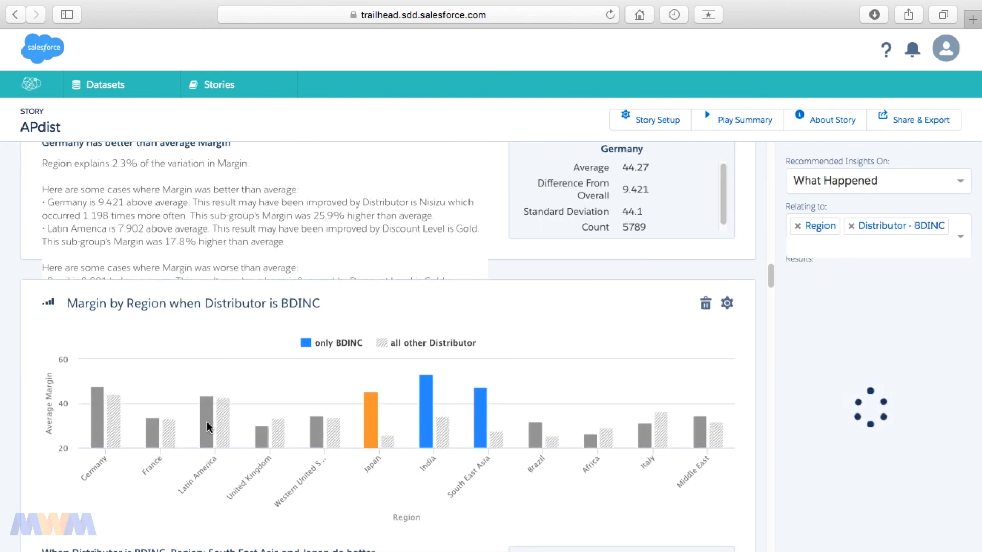
{"action": "scroll", "coordinate": [207, 427], "scroll_direction": "down", "scroll_amount": 4}
{"action": "scroll", "coordinate": [207, 427], "scroll_direction": "down", "scroll_amount": 6}
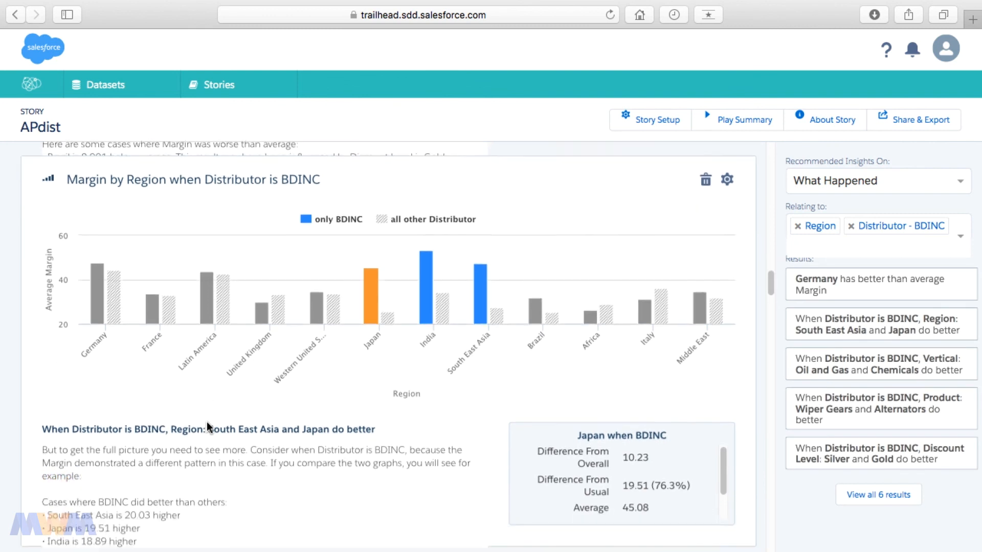
{"action": "scroll", "coordinate": [207, 424], "scroll_direction": "down", "scroll_amount": 11}
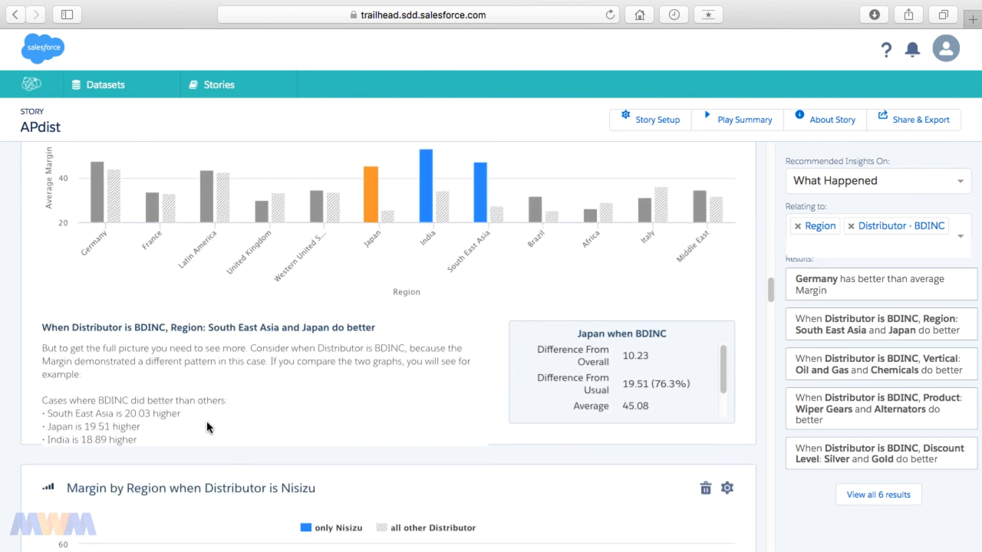
{"action": "scroll", "coordinate": [207, 427], "scroll_direction": "down", "scroll_amount": 12}
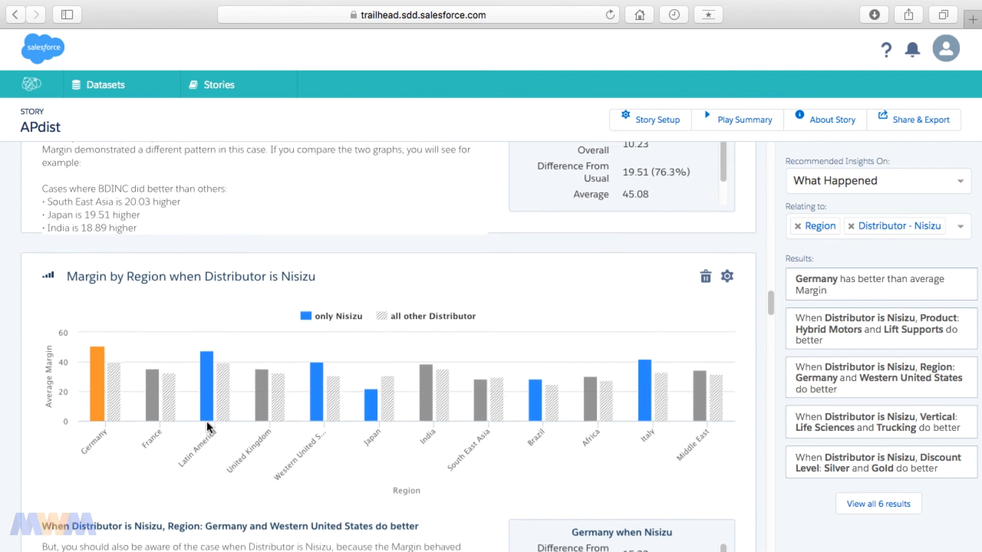
{"action": "scroll", "coordinate": [207, 424], "scroll_direction": "down", "scroll_amount": 14}
{"action": "scroll", "coordinate": [207, 427], "scroll_direction": "down", "scroll_amount": 15}
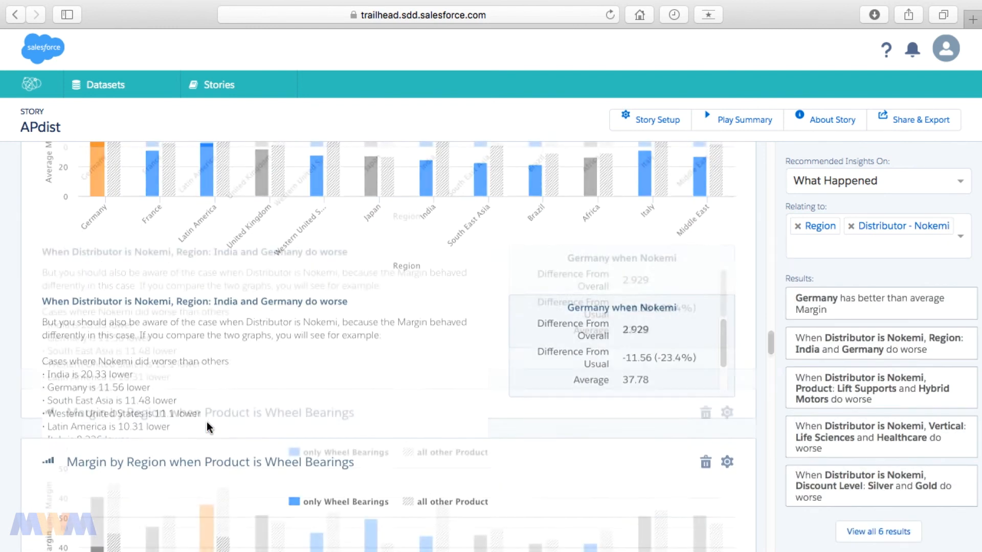
Review the Margin by Vertical insights through the Germany region breakdown, and check which recommended insight types are available
{"action": "scroll", "coordinate": [207, 427], "scroll_direction": "down", "scroll_amount": 20}
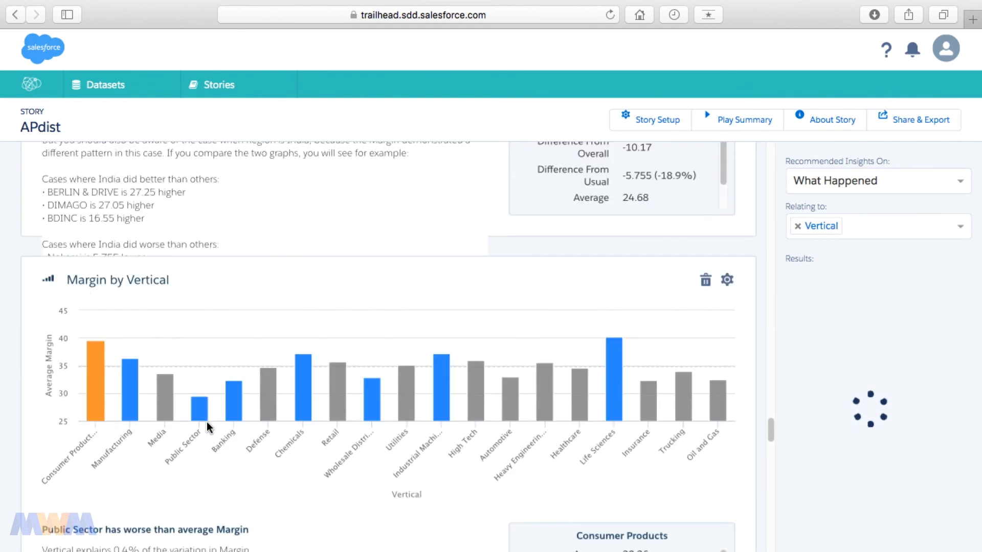
{"action": "scroll", "coordinate": [207, 426], "scroll_direction": "down", "scroll_amount": 20}
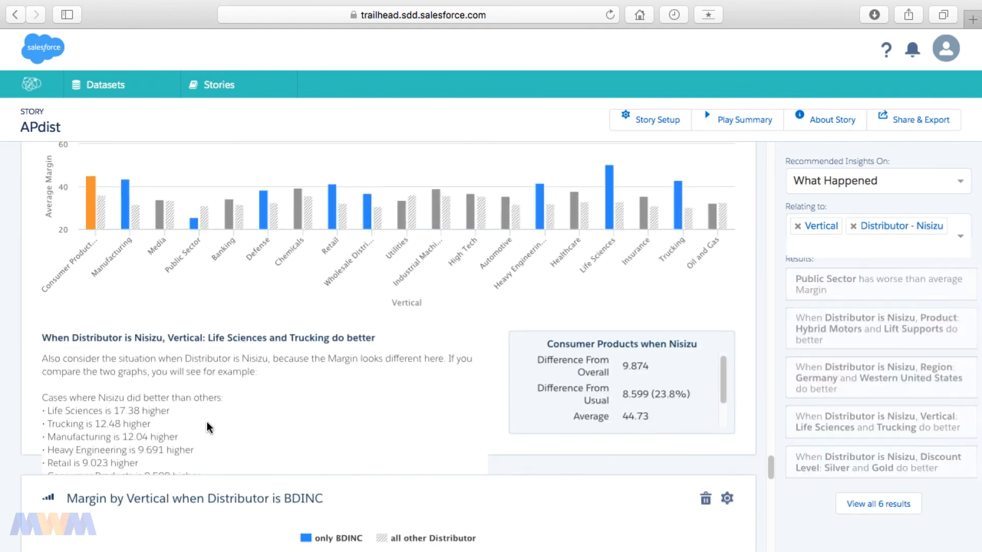
{"action": "scroll", "coordinate": [207, 427], "scroll_direction": "down", "scroll_amount": 20}
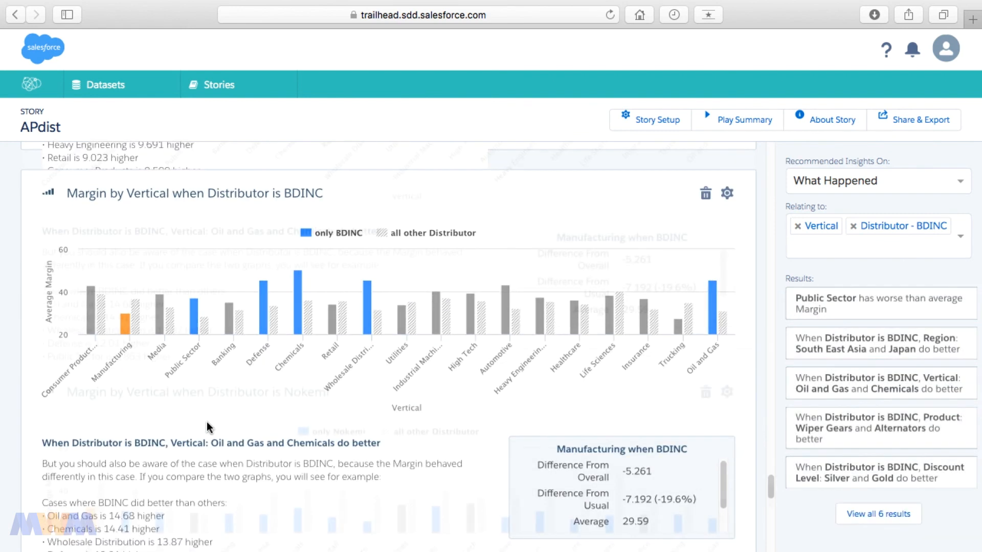
{"action": "scroll", "coordinate": [209, 427], "scroll_direction": "down", "scroll_amount": 15}
{"action": "scroll", "coordinate": [207, 427], "scroll_direction": "down", "scroll_amount": 5}
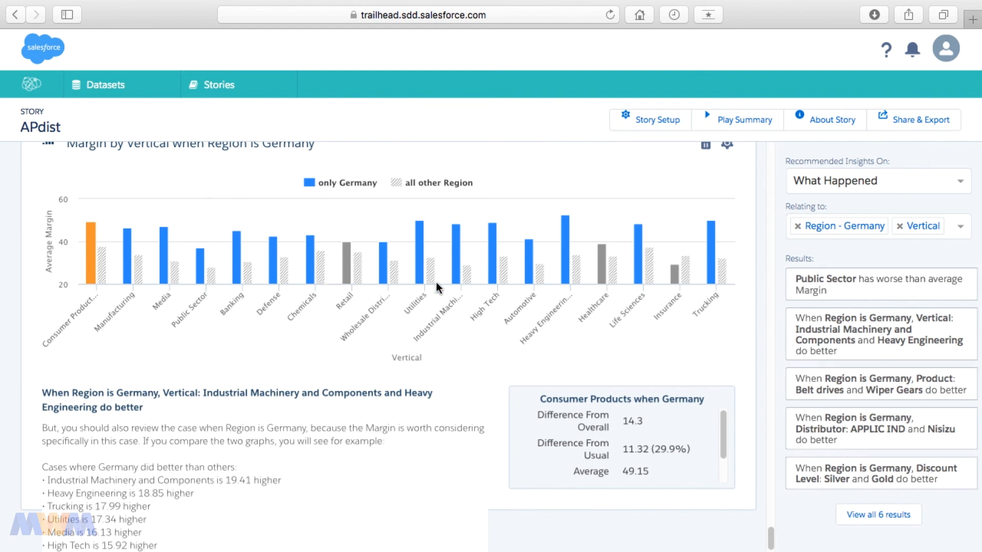
{"action": "left_click", "coordinate": [960, 182]}
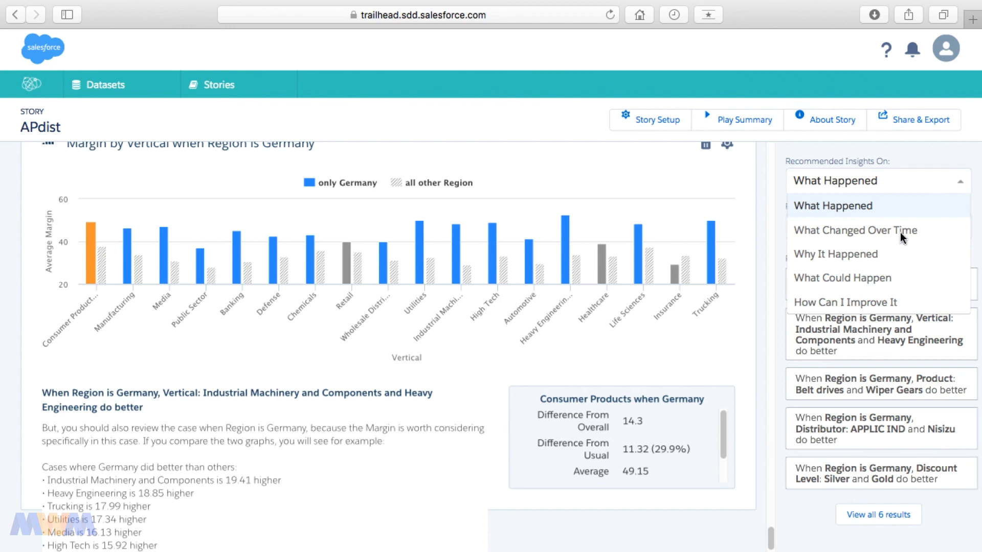
{"action": "left_click", "coordinate": [618, 131]}
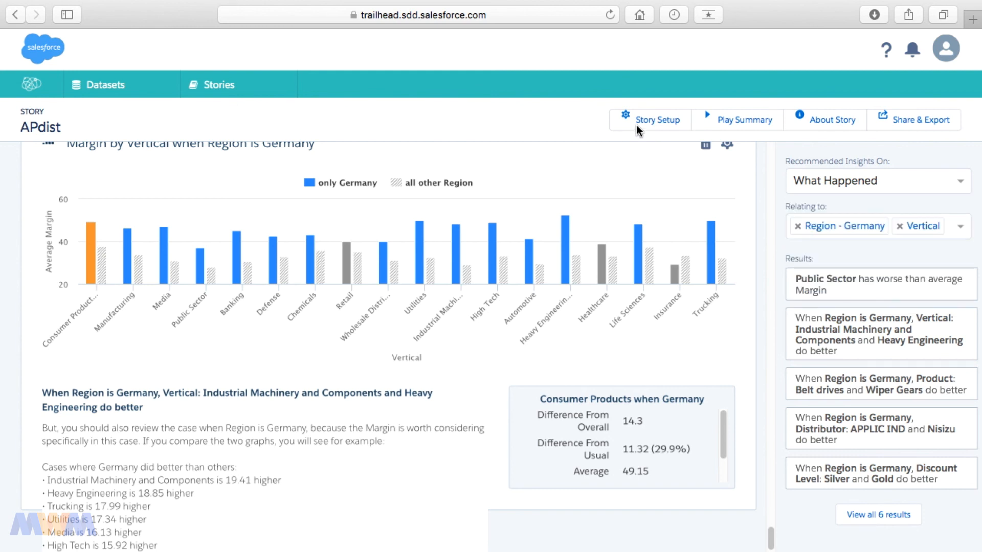